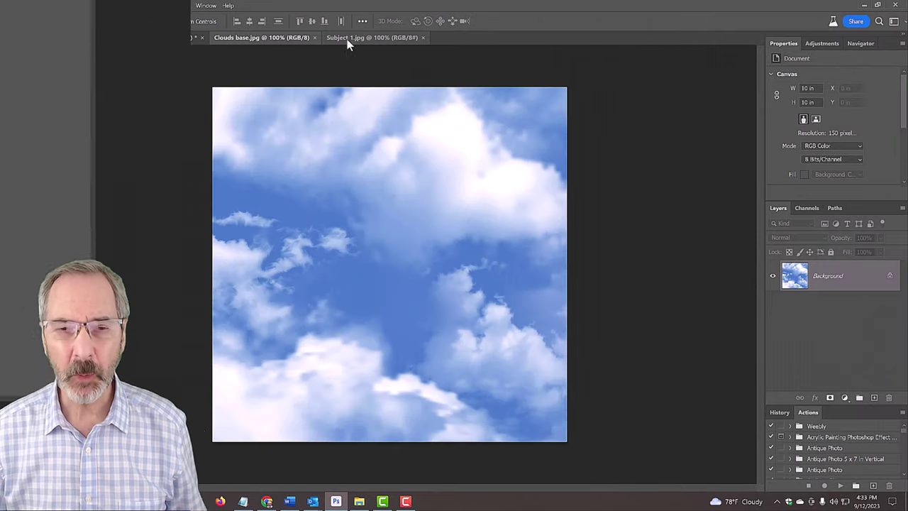
Switch to the Subject 1.jpg portrait of the woman with flowers in her hair
left_click(358, 39)
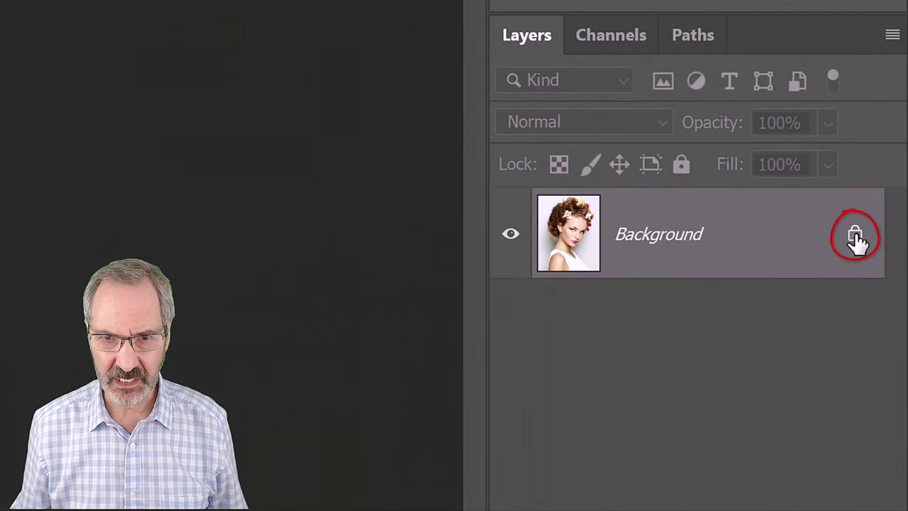
Unlock the portrait's Background layer and apply Remove Background from Quick Actions
left_click(855, 236)
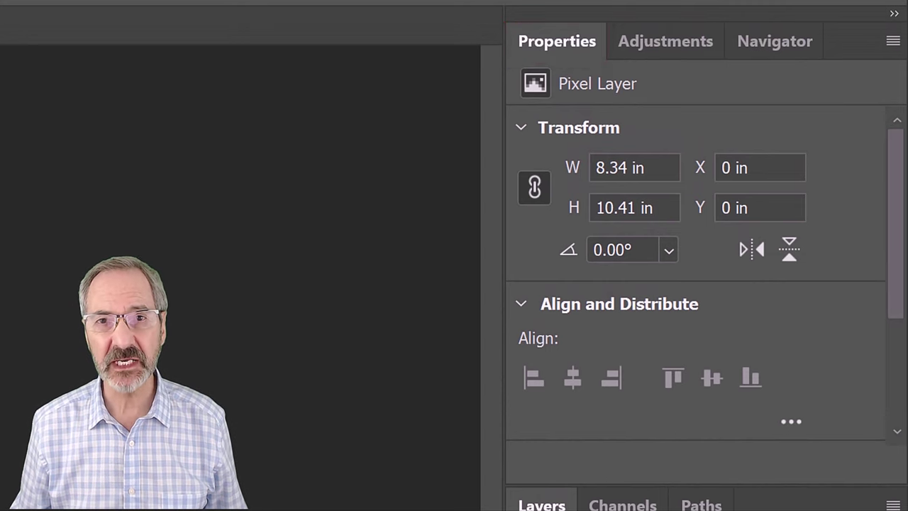
left_click_drag(895, 296, 863, 460)
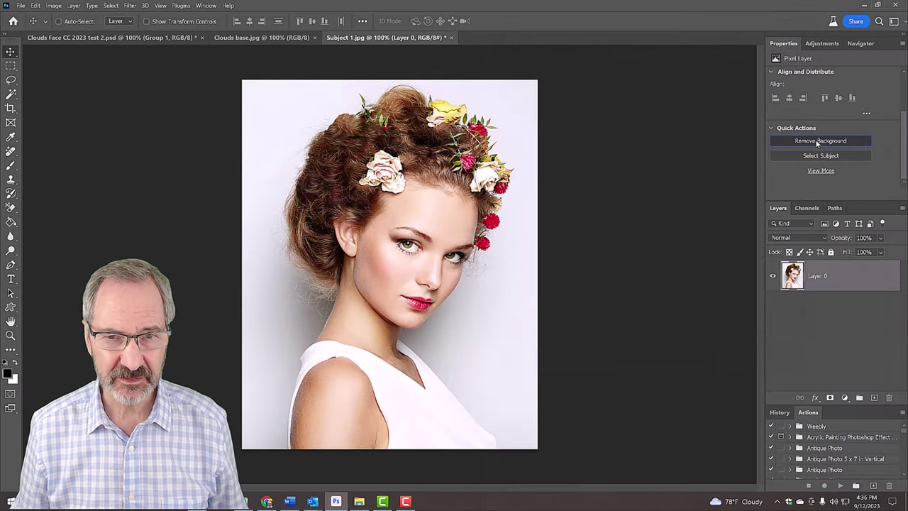
left_click(647, 316)
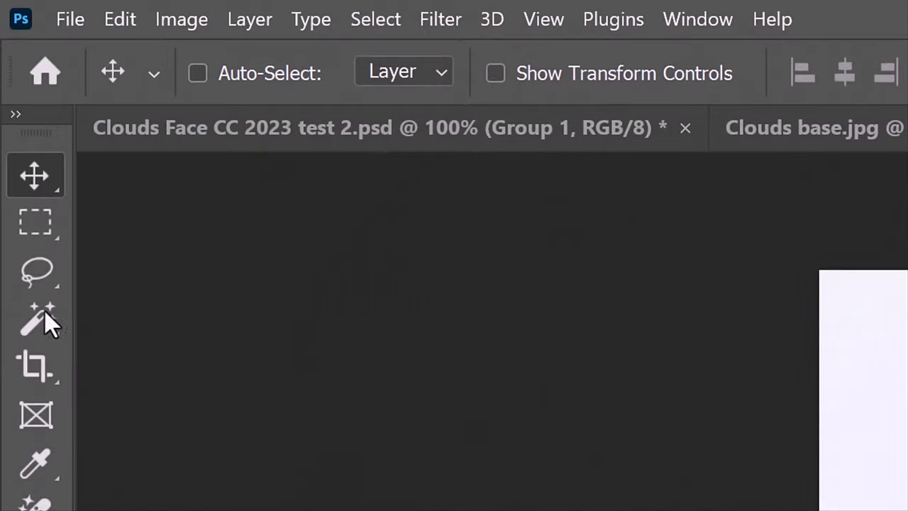
Choose the Quick Selection Tool and use Select Subject to select the woman
left_click(42, 321)
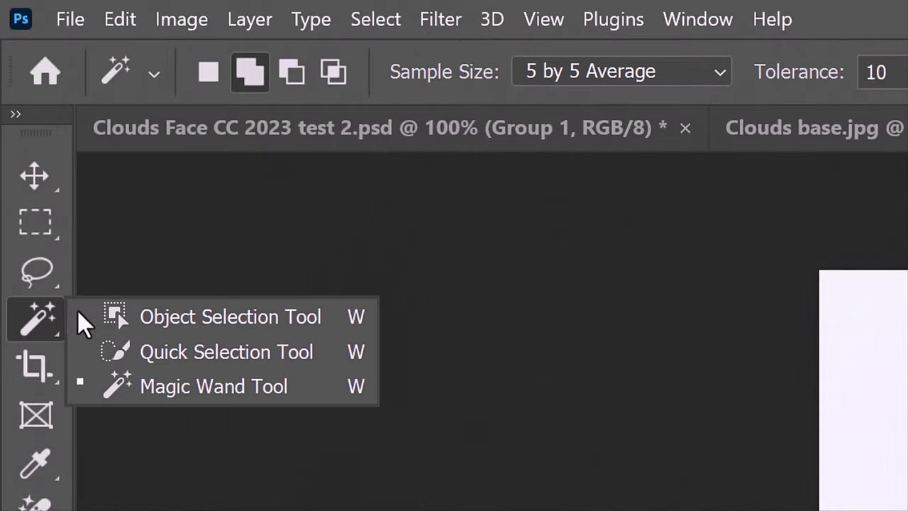
left_click(212, 356)
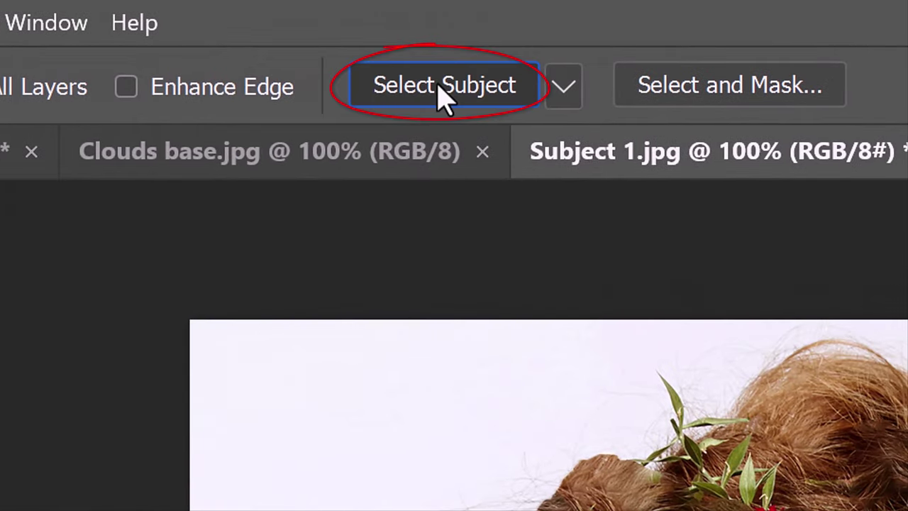
left_click(443, 89)
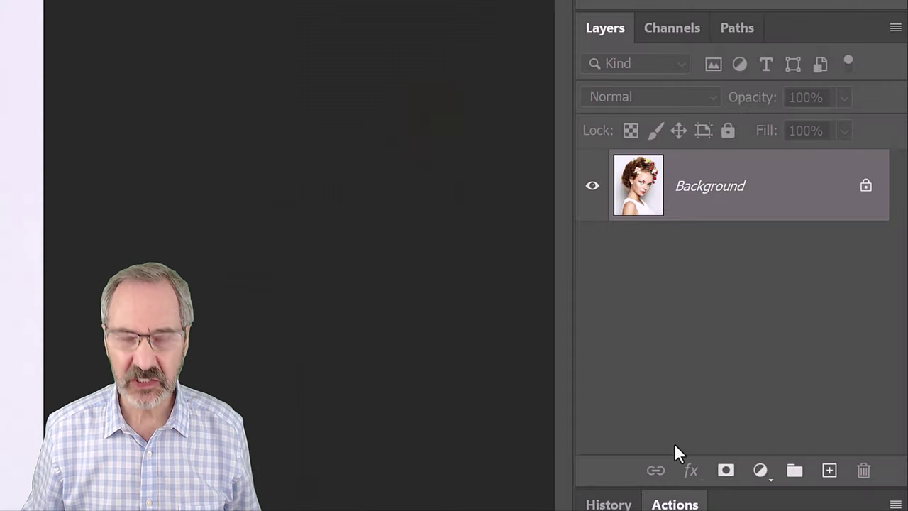
Mask out the white background, then add Black & White and Invert adjustment layers
left_click(726, 472)
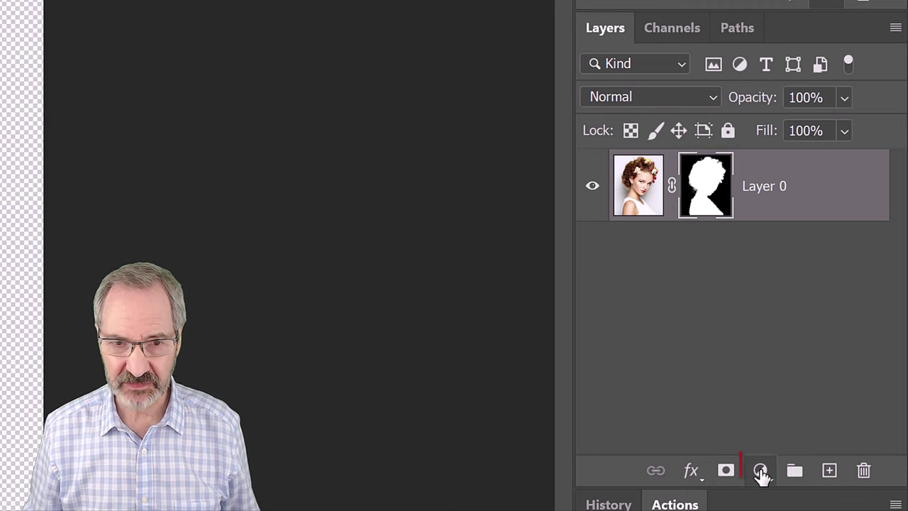
left_click(760, 472)
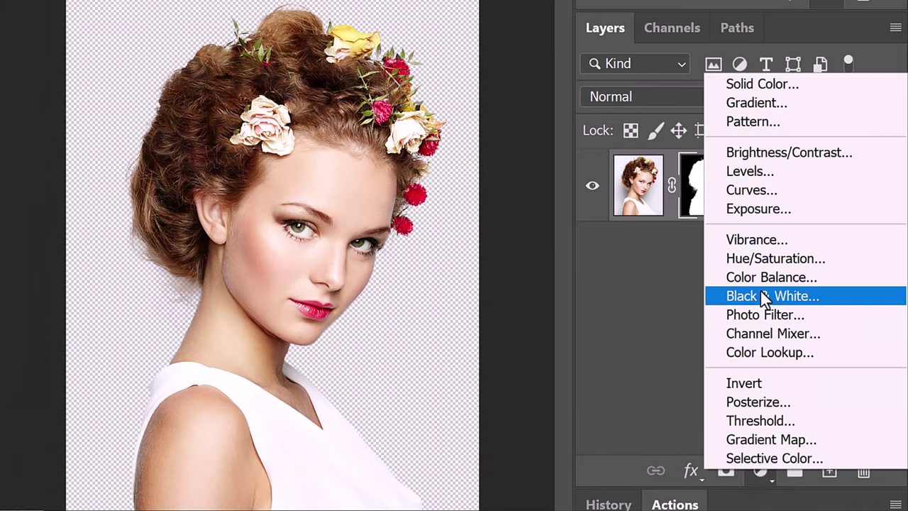
left_click(764, 297)
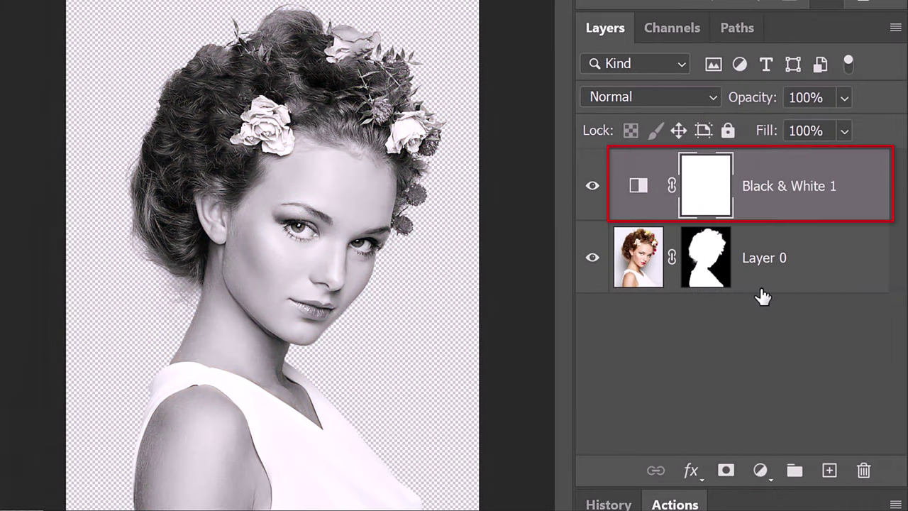
left_click(760, 472)
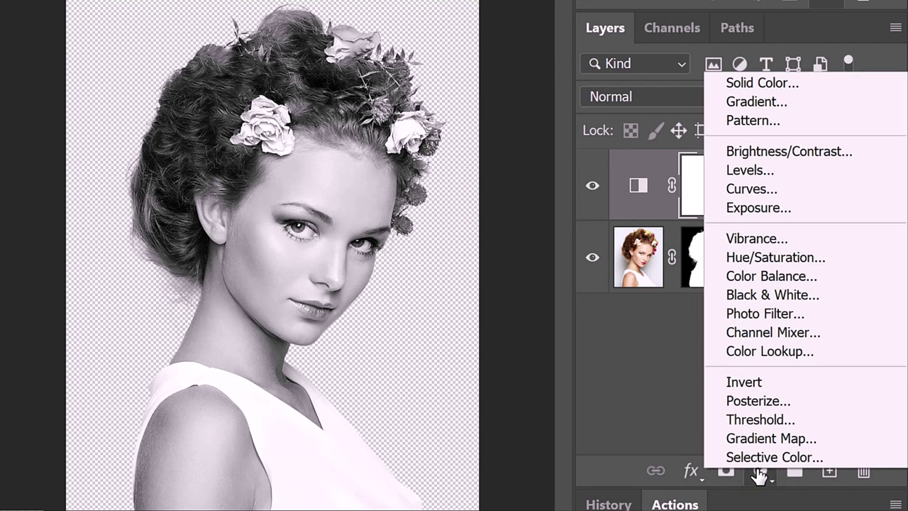
left_click(748, 380)
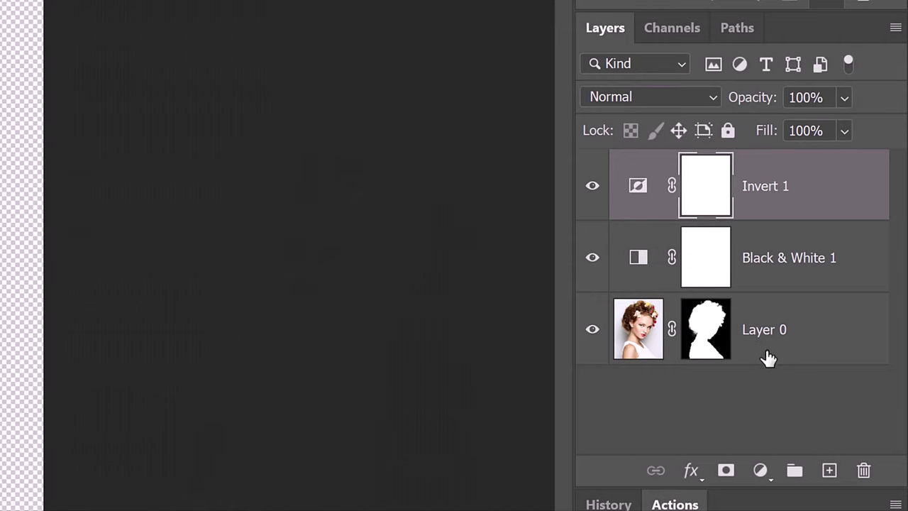
Select Layer 0 and both adjustment layers and convert them to a smart object
left_click(771, 349, "shift")
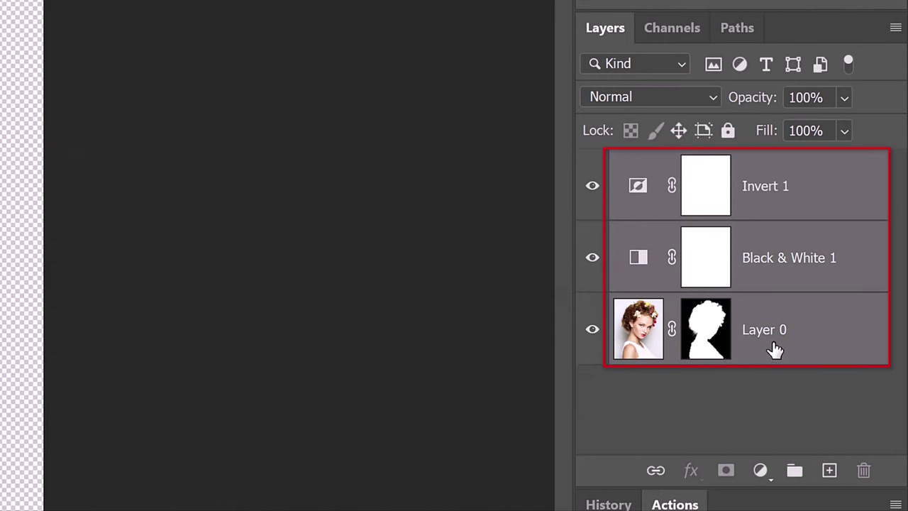
left_click(895, 29)
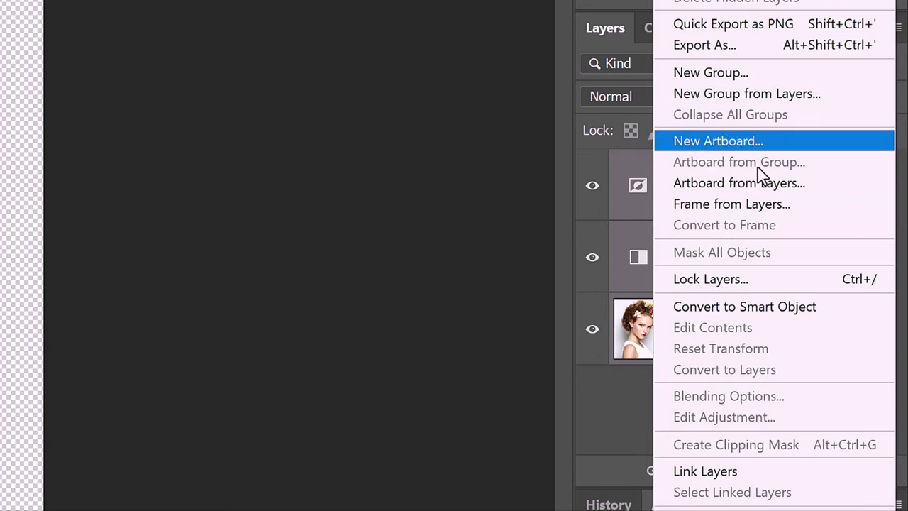
left_click(735, 301)
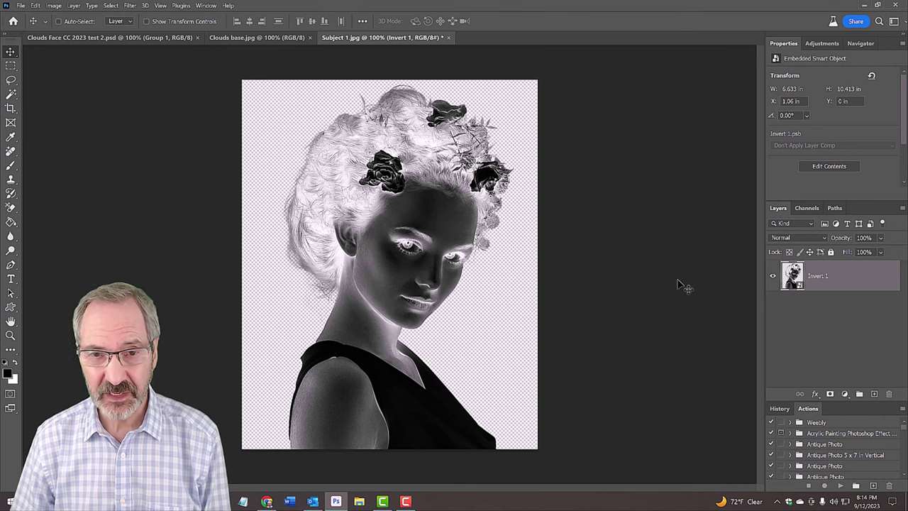
Drag the Invert 1 smart object onto the Clouds base.jpg canvas above its Background
key("v")
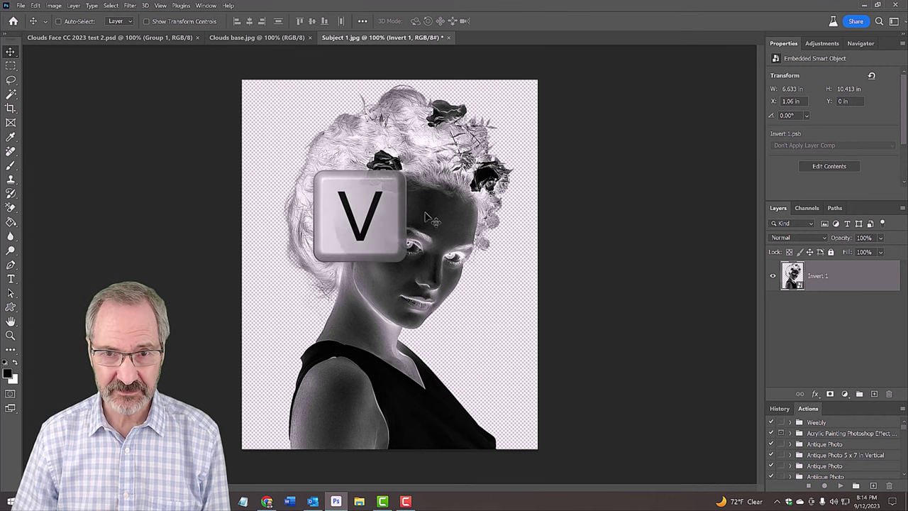
left_click_drag(424, 212, 278, 39)
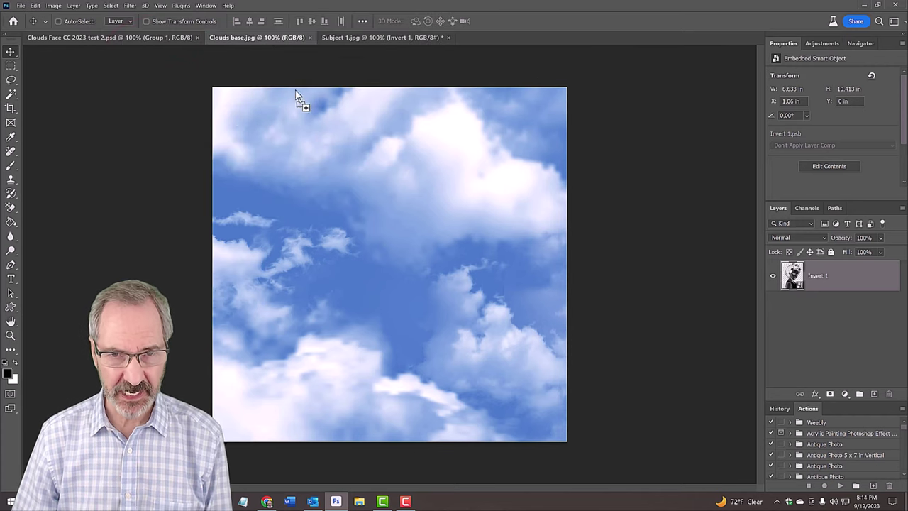
left_click_drag(388, 266, 390, 268)
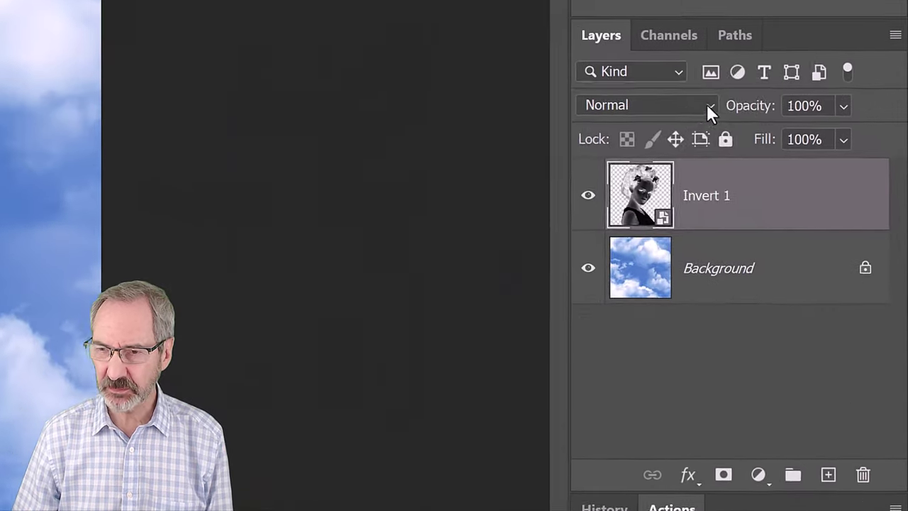
left_click(707, 106)
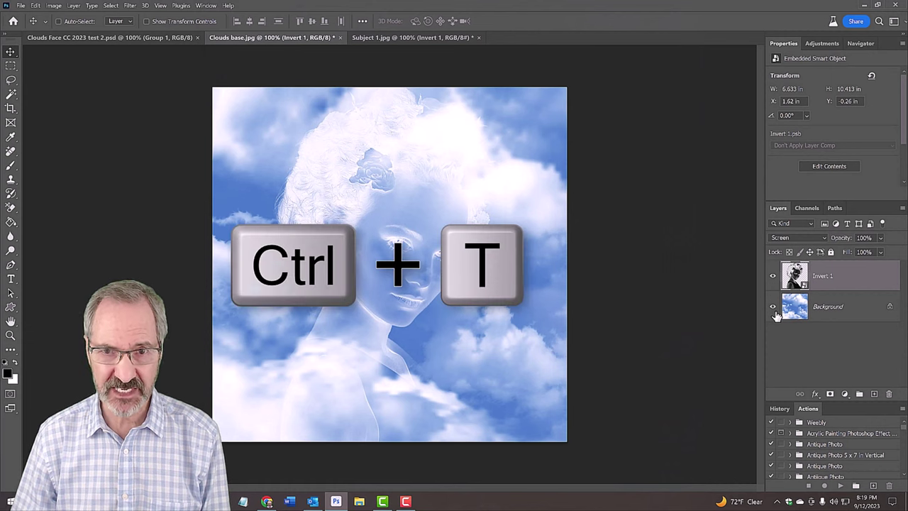
Scale the woman to about 125% from the centre and nudge her slightly right and down
key("ctrl+t")
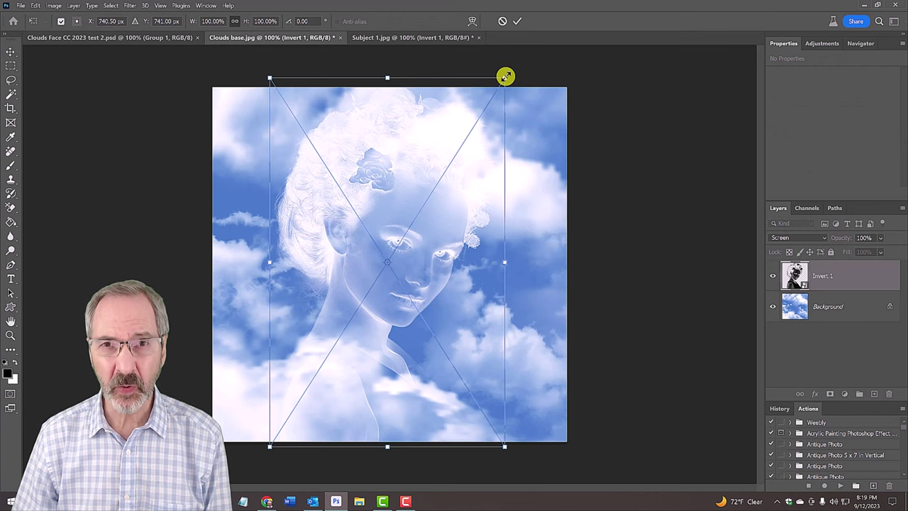
left_click_drag(505, 77, 548, 43)
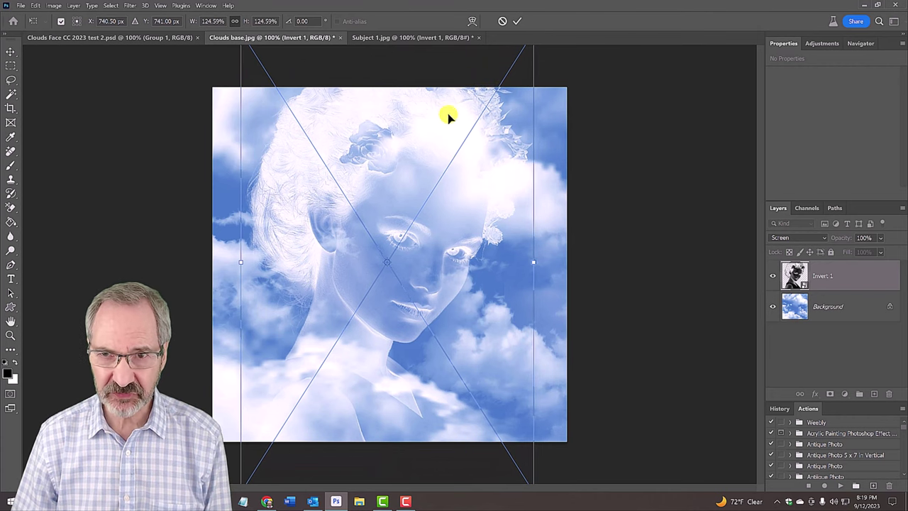
left_click_drag(429, 139, 436, 162)
key("Return")
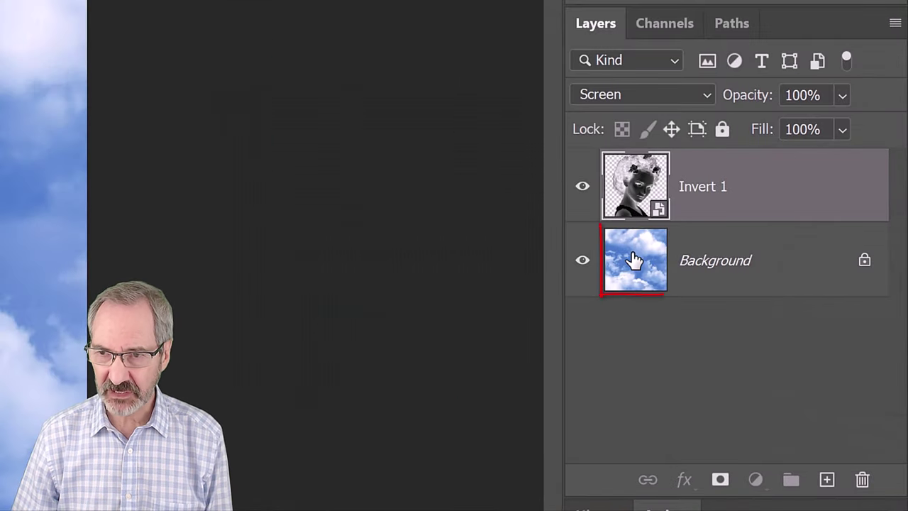
Add empty Layer 1 above the cloud Background and make white the foreground colour
left_click(634, 259)
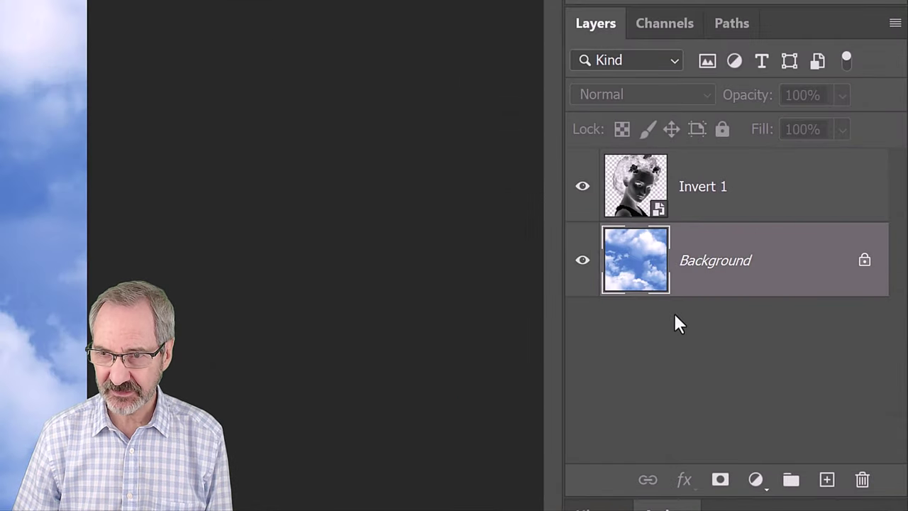
left_click(827, 481)
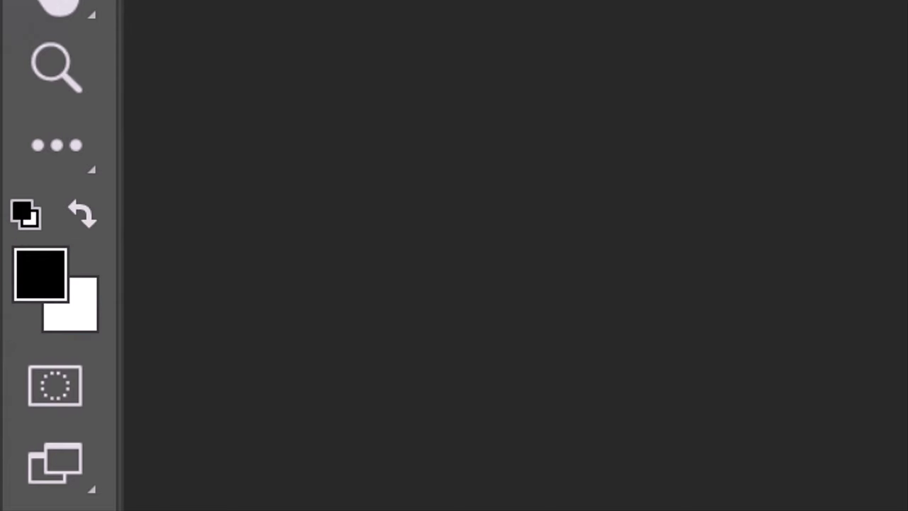
key("d")
key("x")
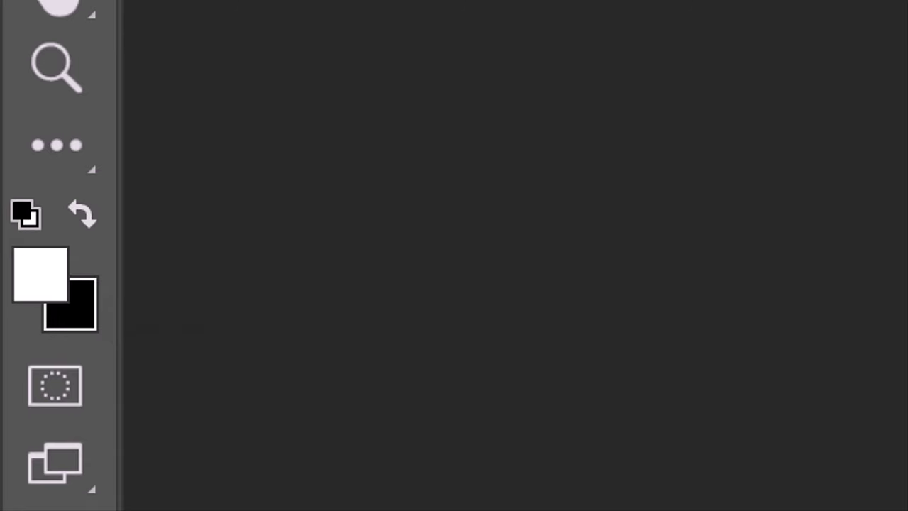
Select the Brush tool with a brush from the cloud brush folder
right_click(41, 187)
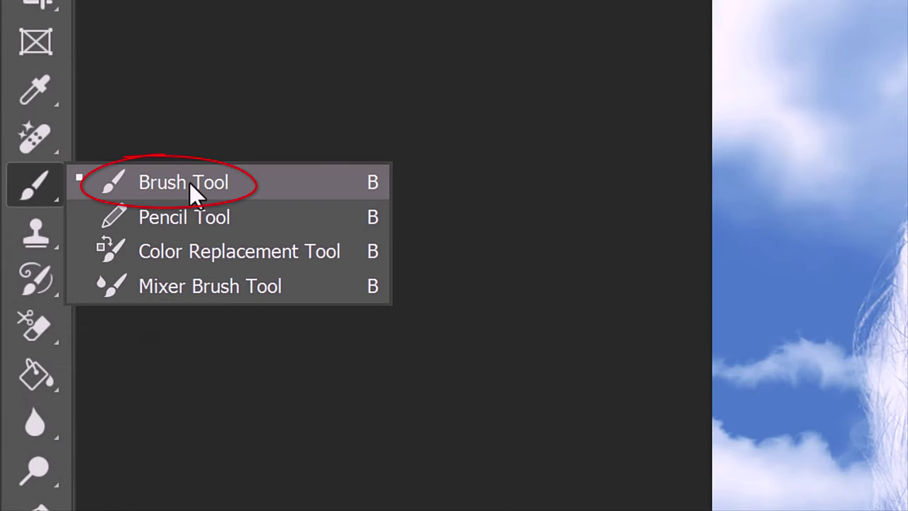
left_click(189, 183)
left_click(219, 68)
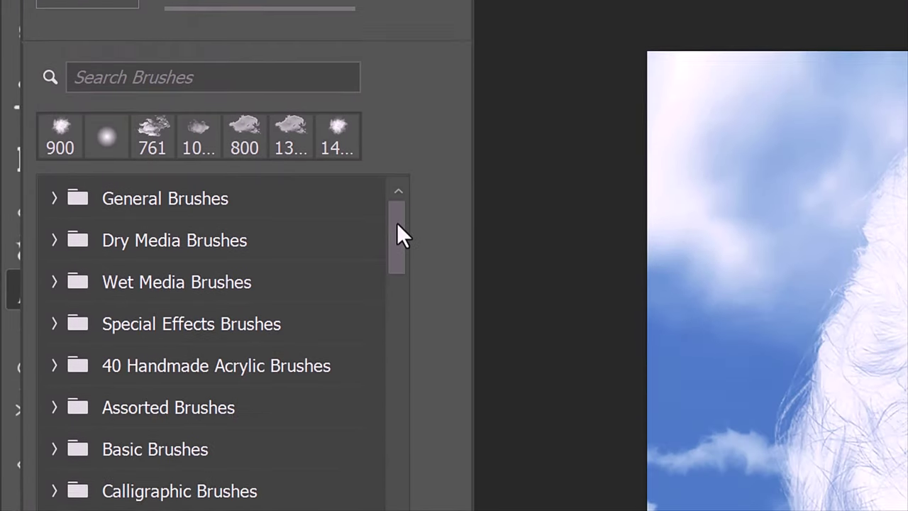
mouse_move(396, 225)
left_mouse_down()
mouse_move(395, 10)
mouse_move(427, 453)
left_mouse_up()
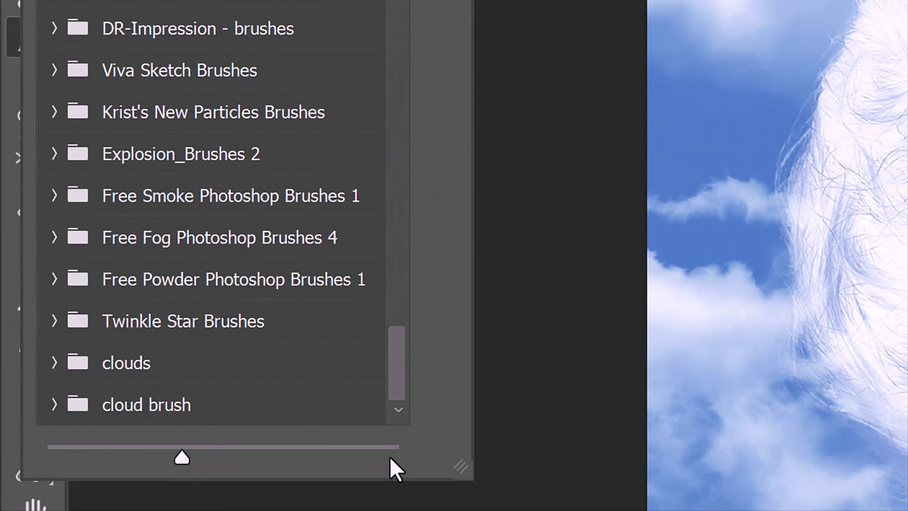
left_click(55, 405)
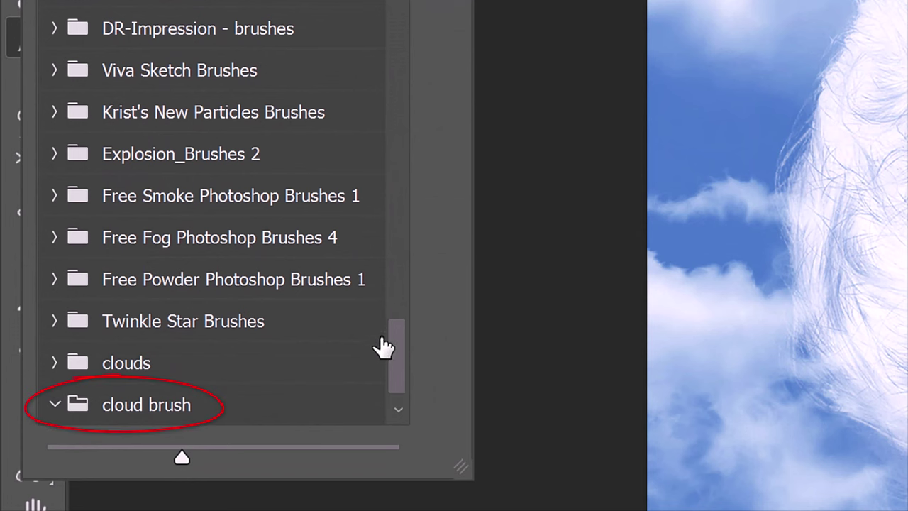
scroll(385, 348, "down", 1)
left_click(153, 403)
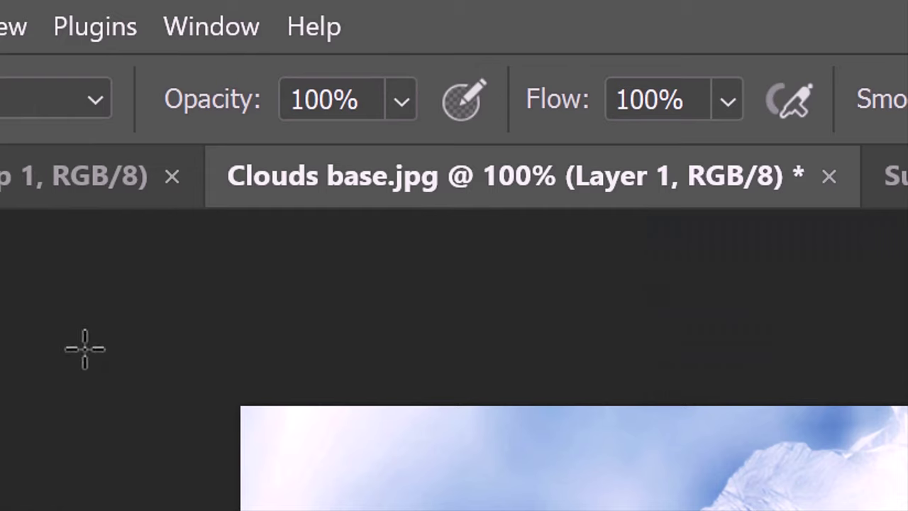
Set brush opacity to 50%, show the full-size brush cursor, and shrink the brush
left_click(360, 91)
type("50")
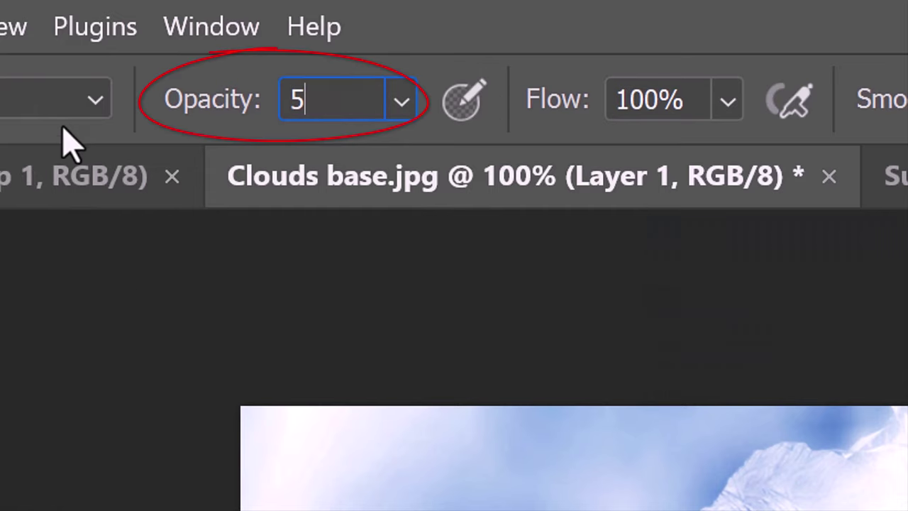
key("Return")
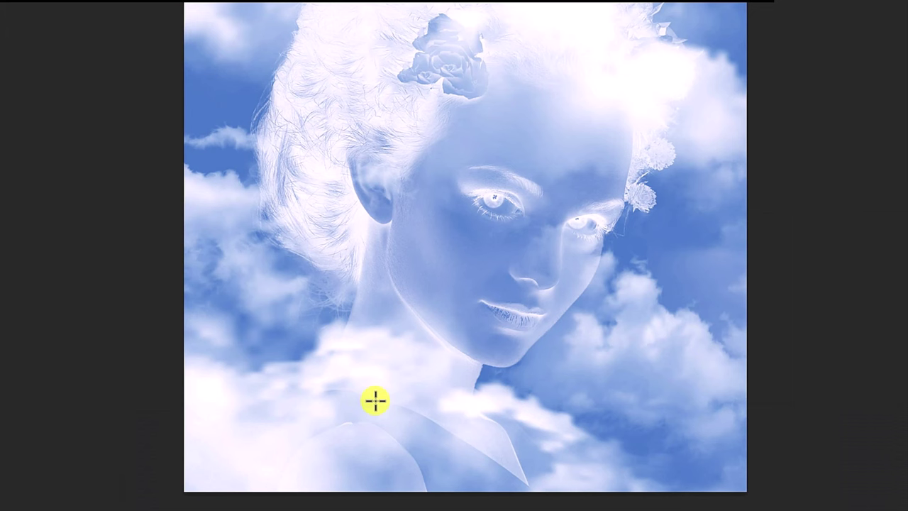
key("Caps_Lock")
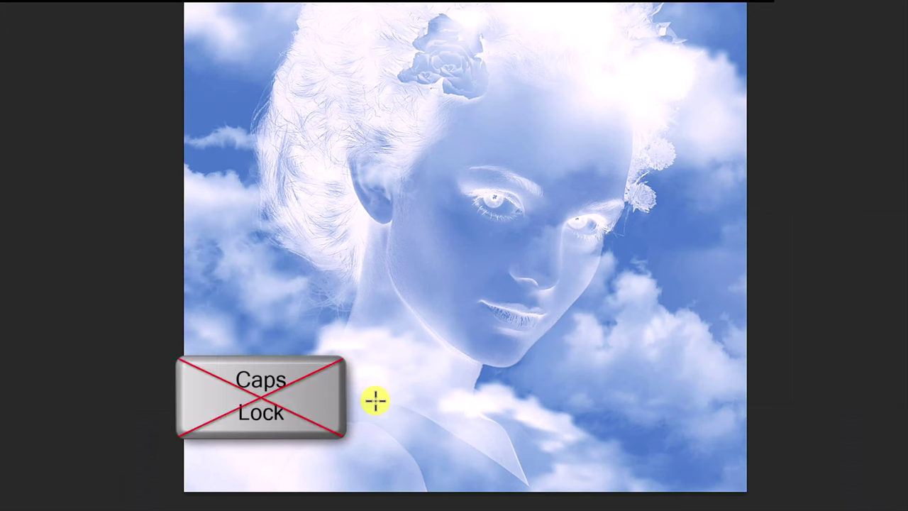
key("bracketleft")
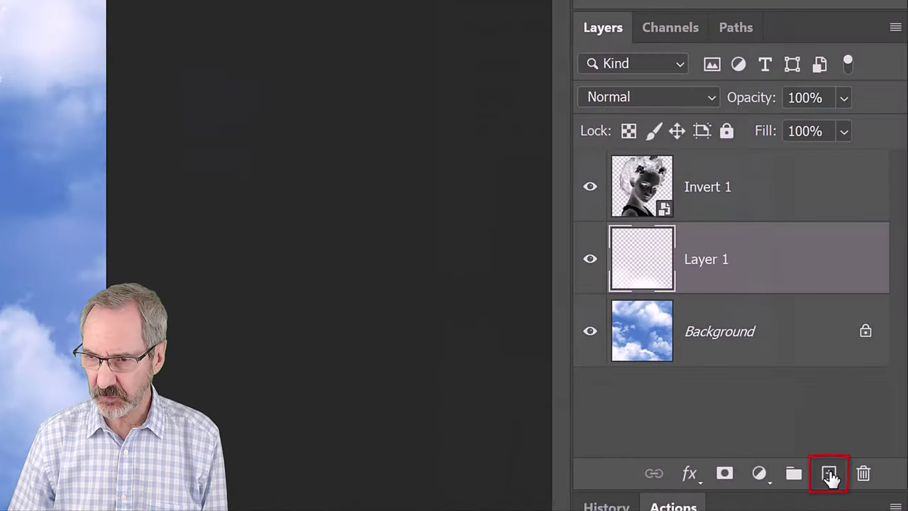
Create Layer 2 with a mask from the Invert 1 selection hiding the woman's silhouette
left_click(829, 474)
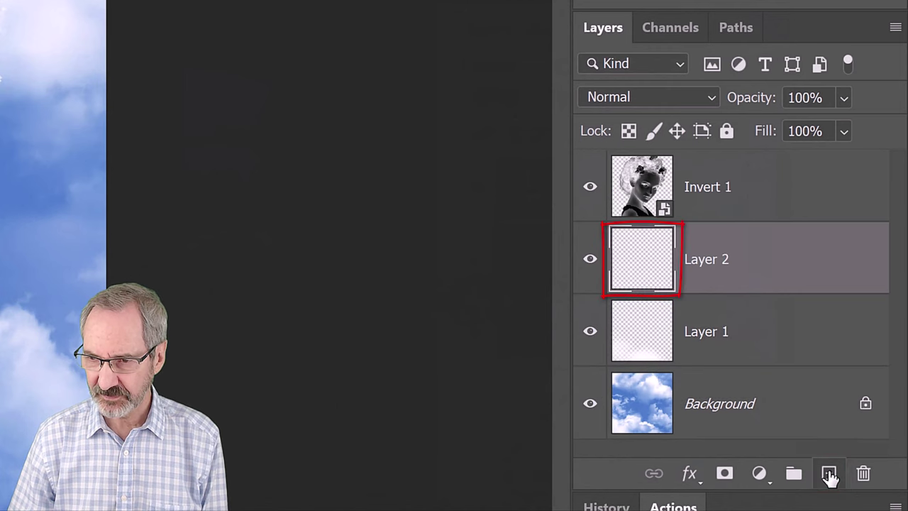
left_click(643, 193, "ctrl")
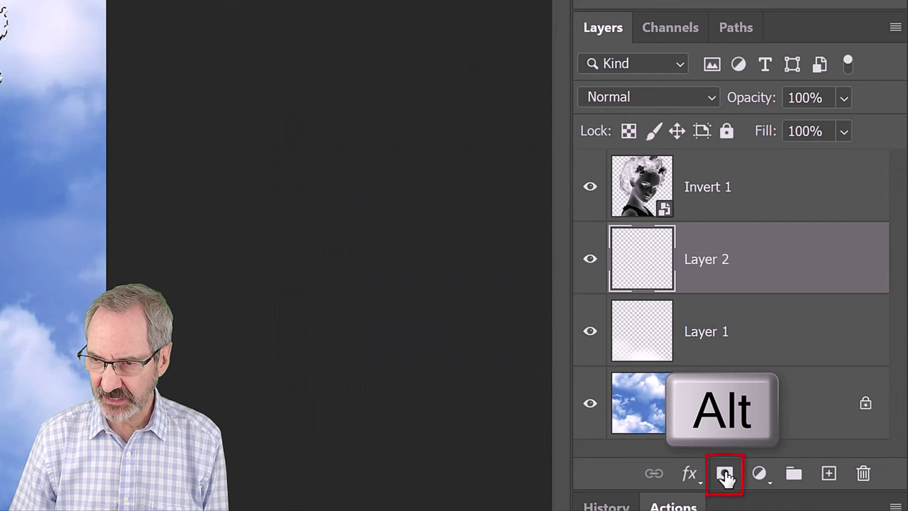
left_click(725, 474, "alt")
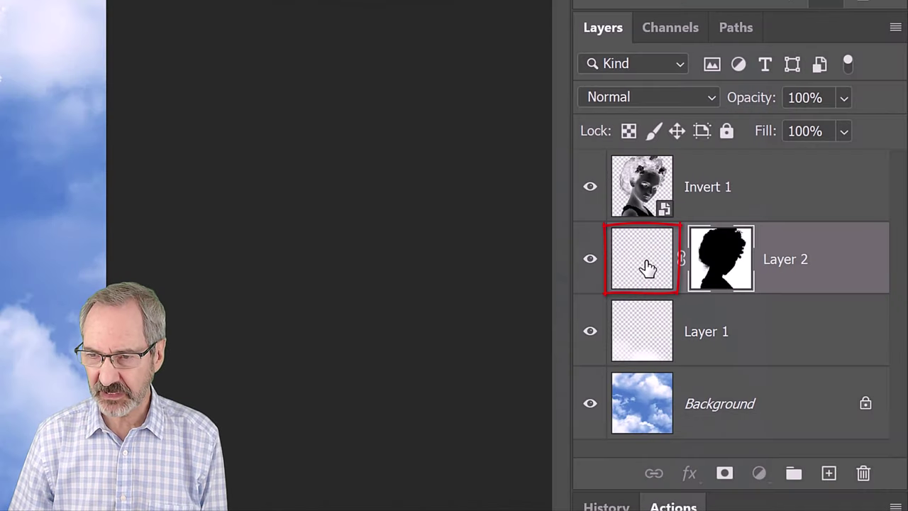
On Layer 2's pixels, sample the cloud sky blue and paint a first blue dab
left_click(648, 267)
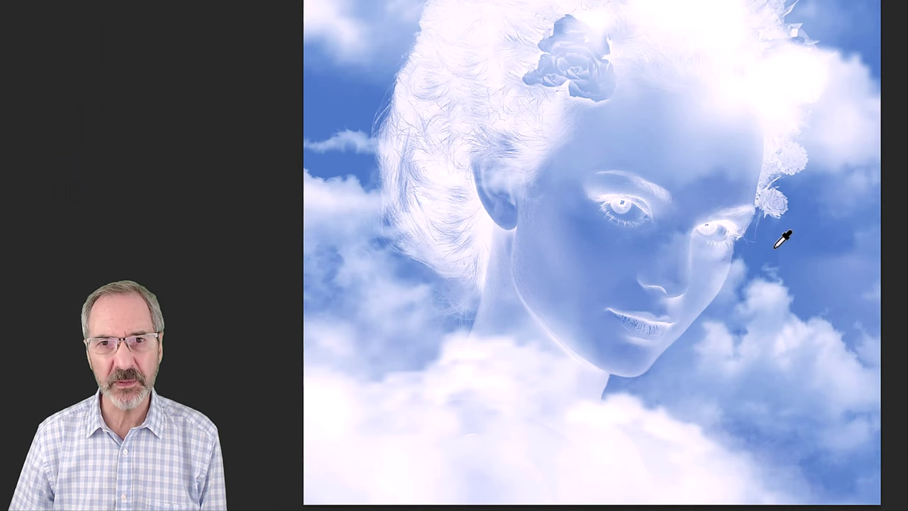
left_click(775, 247)
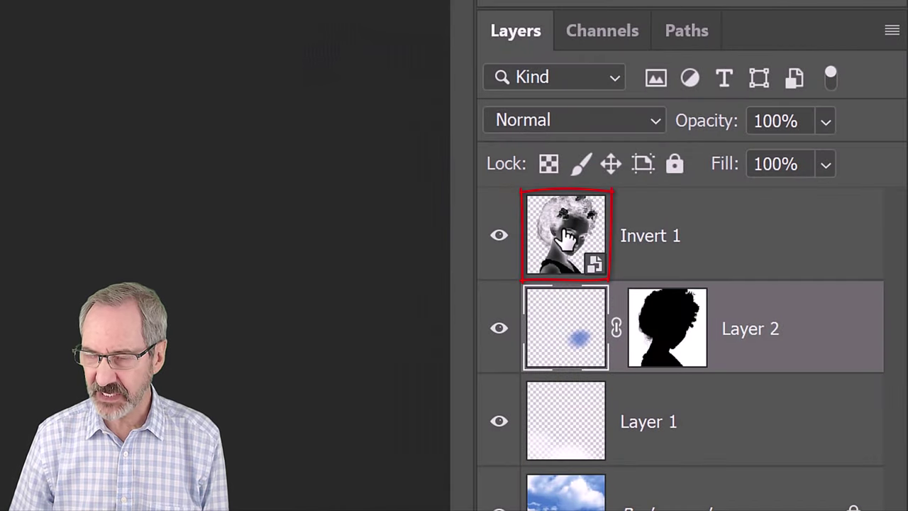
Set the Invert 1 face layer to Screen and apply a 4.0-pixel Gaussian Blur
left_click(565, 235)
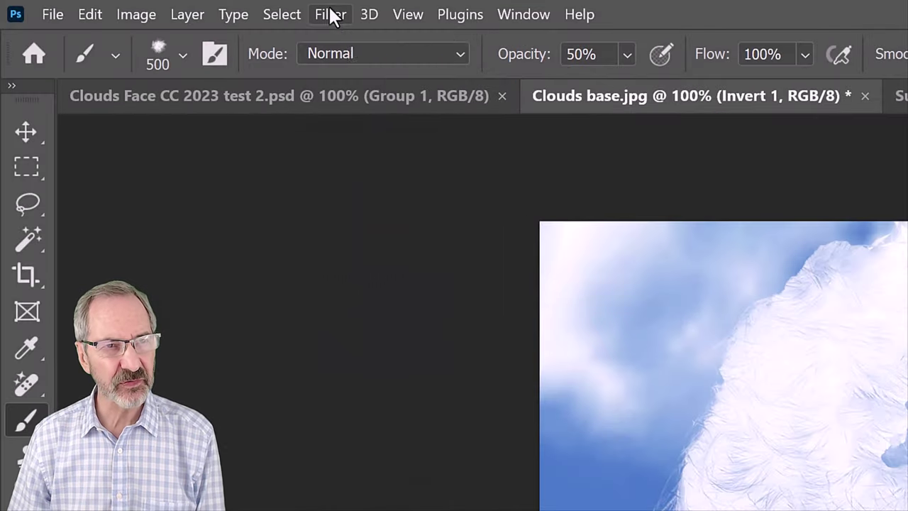
left_click(330, 15)
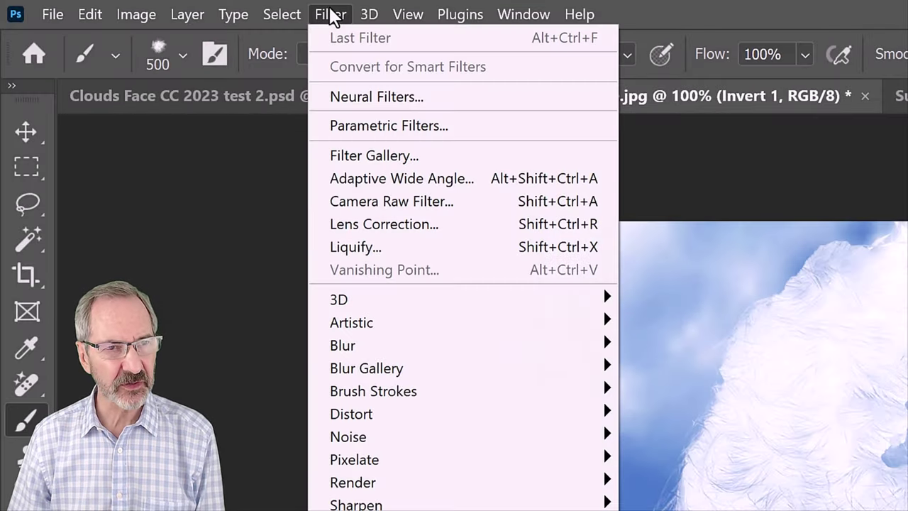
mouse_move(352, 348)
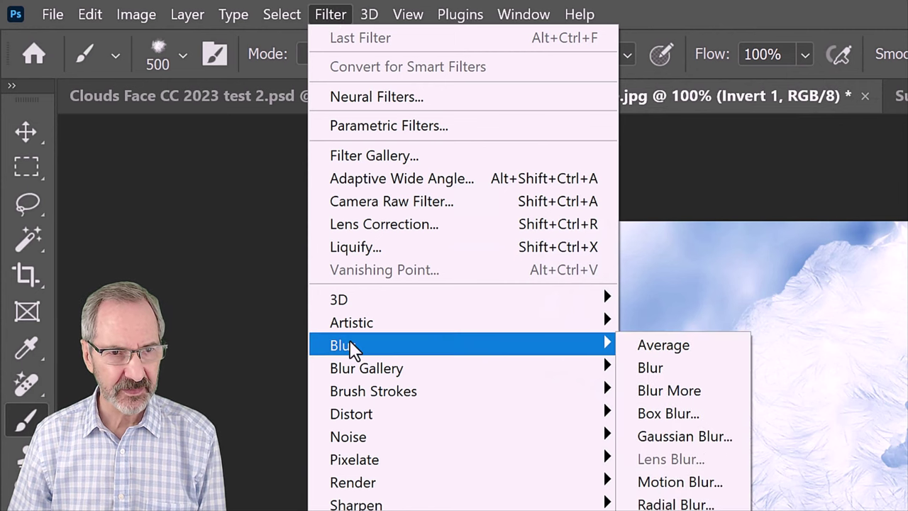
left_click(676, 437)
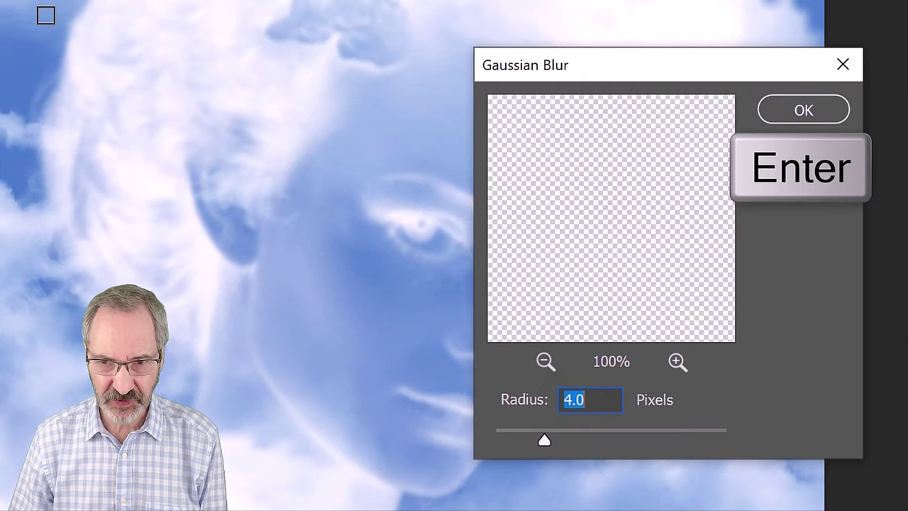
key("Return")
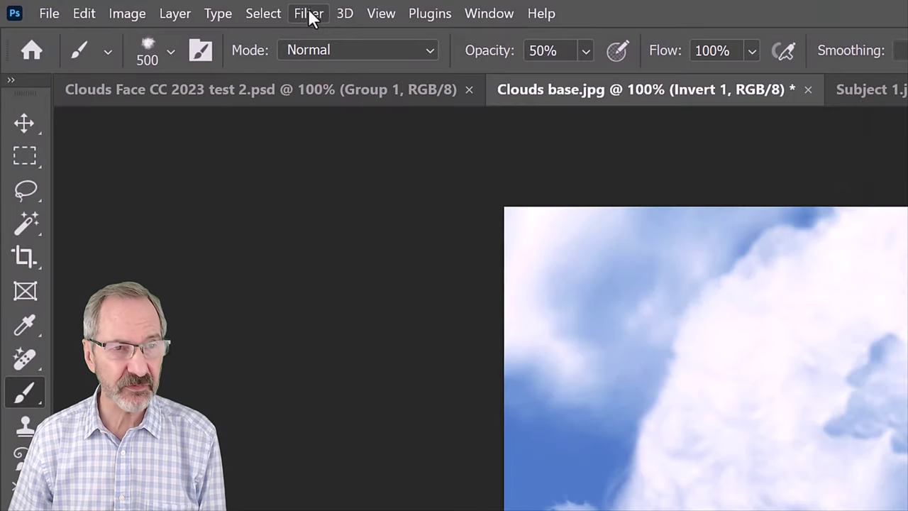
Apply a Motion Blur at 0° angle and 30-pixel distance to Invert 1
left_click(311, 14)
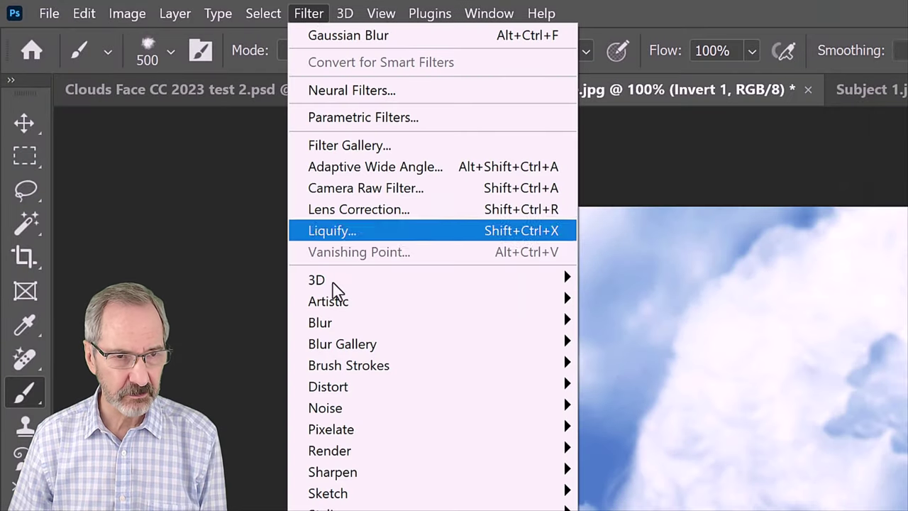
mouse_move(331, 322)
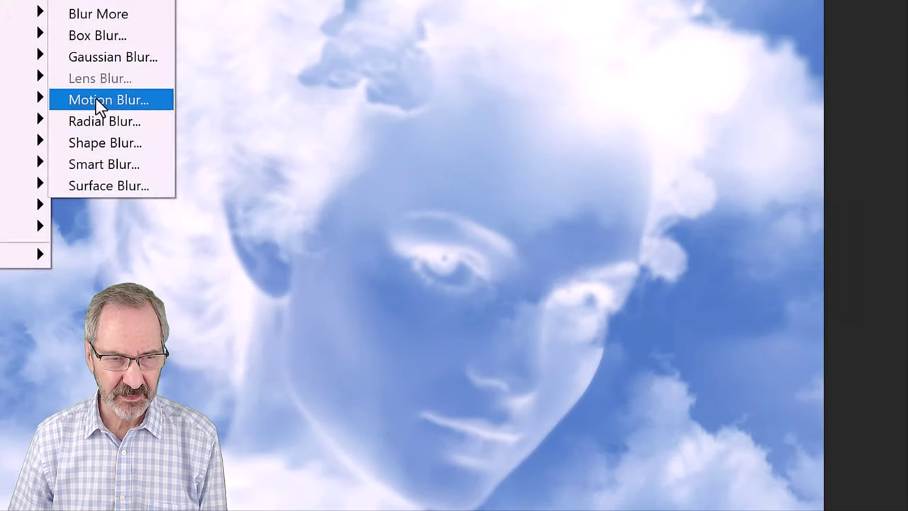
left_click(621, 449)
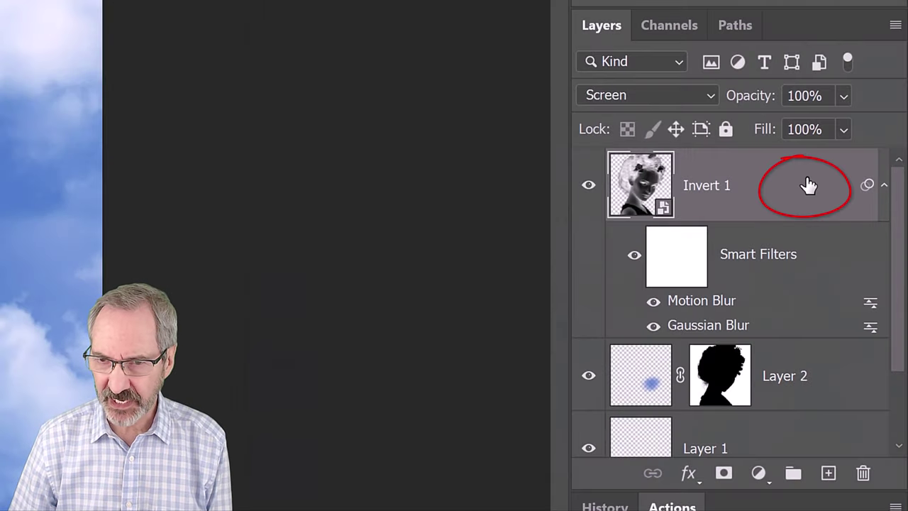
In Invert 1's blending options, adjust the This Layer and Underlying Layer Blend If sliders
double_click(808, 185)
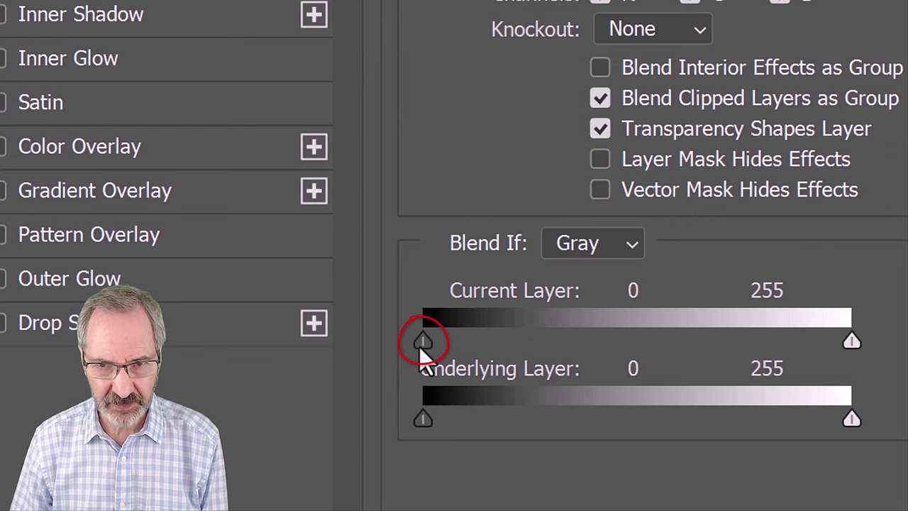
left_click_drag(420, 346, 577, 346)
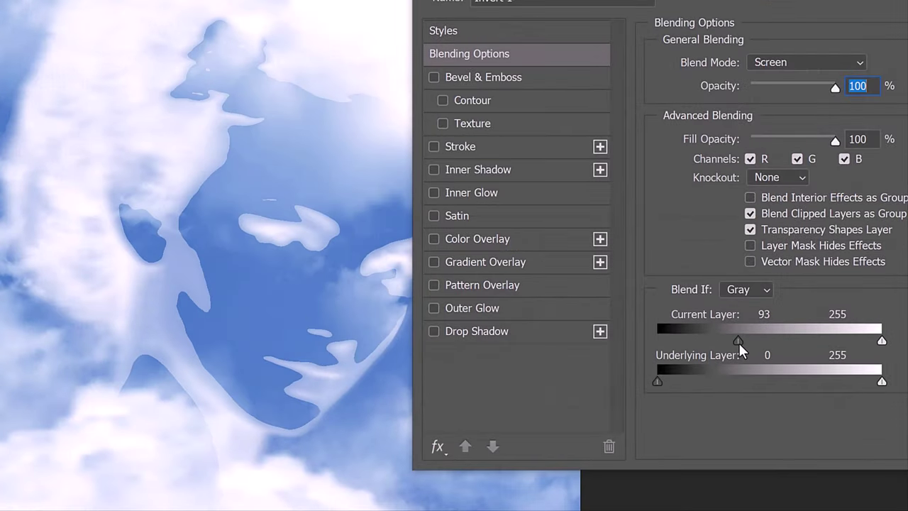
left_click_drag(739, 342, 641, 336)
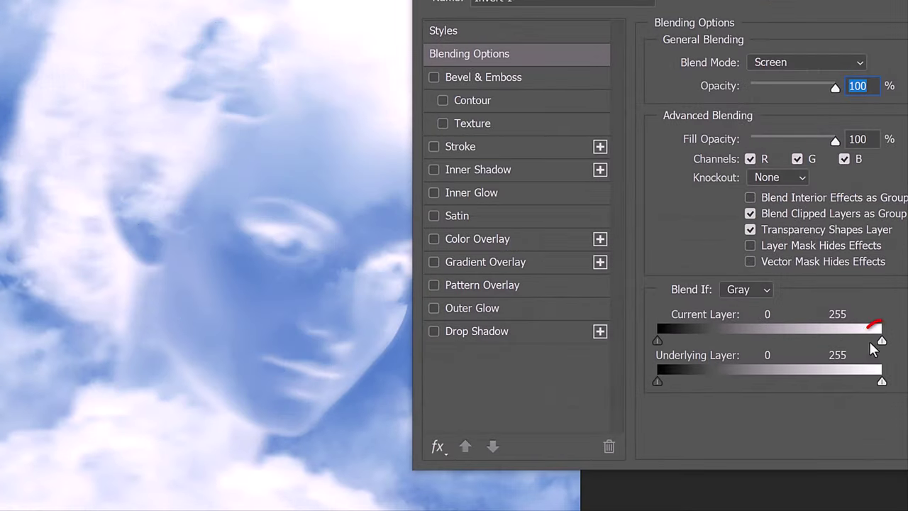
mouse_move(881, 341)
left_mouse_down()
mouse_move(807, 337)
mouse_move(882, 340)
left_mouse_up()
left_click_drag(657, 383, 636, 369)
mouse_move(881, 382)
left_mouse_down()
mouse_move(770, 374)
mouse_move(887, 378)
left_mouse_up()
Split the Underlying Layer white handle to 170/255 and apply the layer style
key("alt")
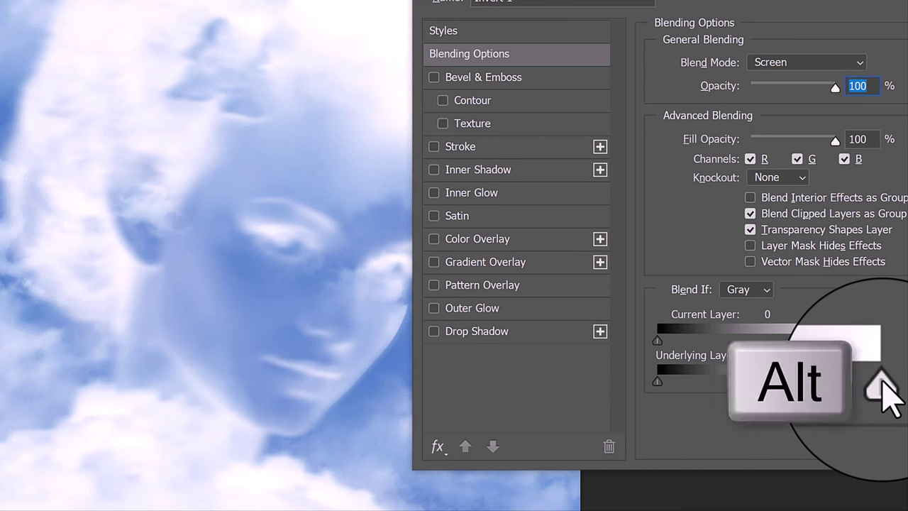
left_click_drag(882, 387, 805, 381)
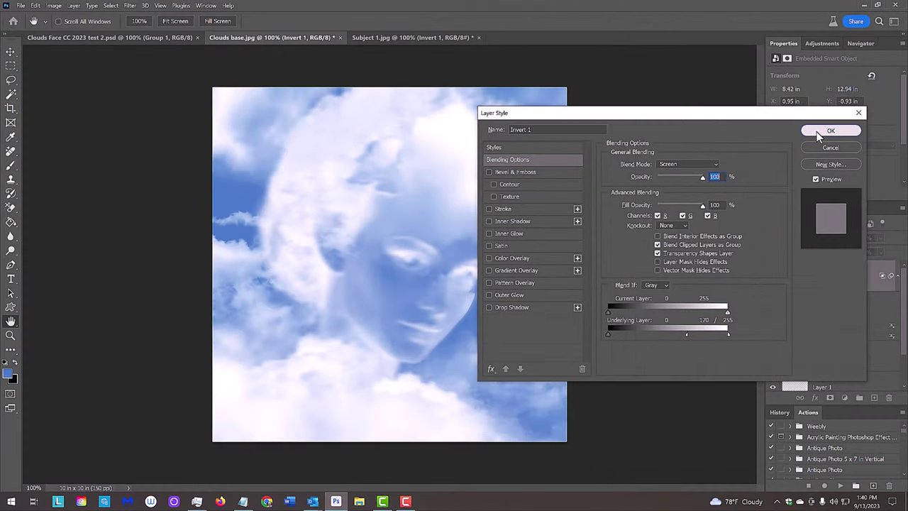
left_click(819, 130)
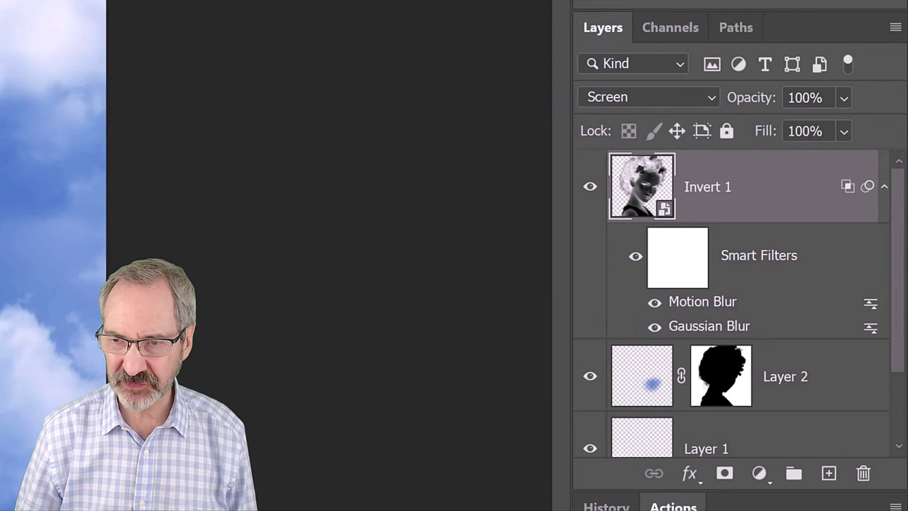
Duplicate the face layer at 50% opacity, disable its Motion Blur, and reopen Gaussian Blur
key("ctrl+j")
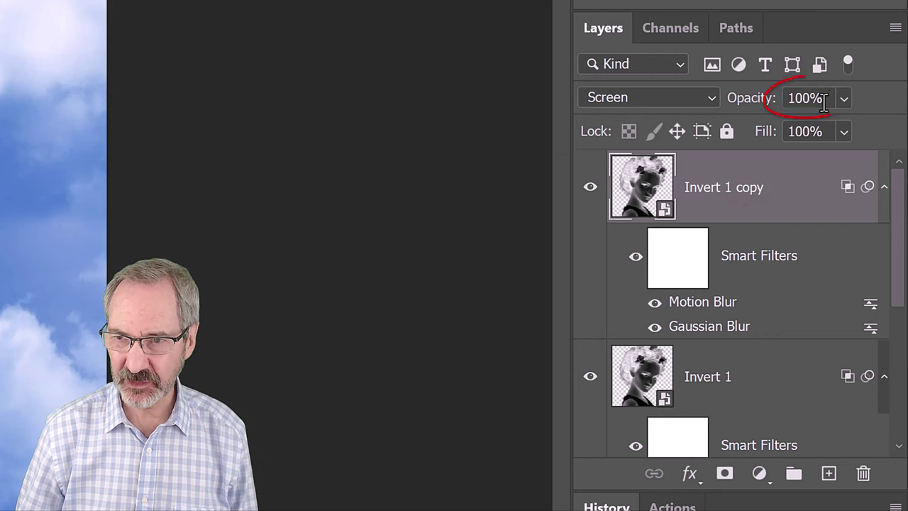
left_click(823, 102)
type("50")
key("Return")
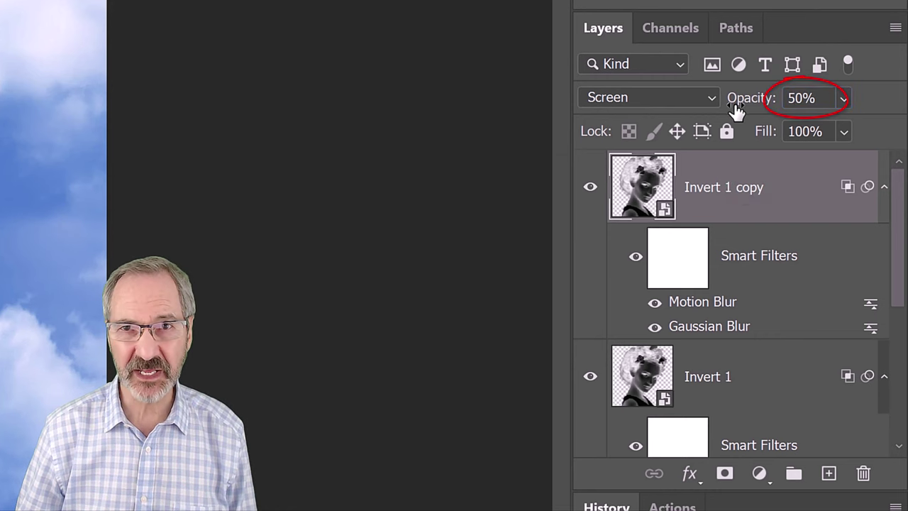
left_click(653, 305)
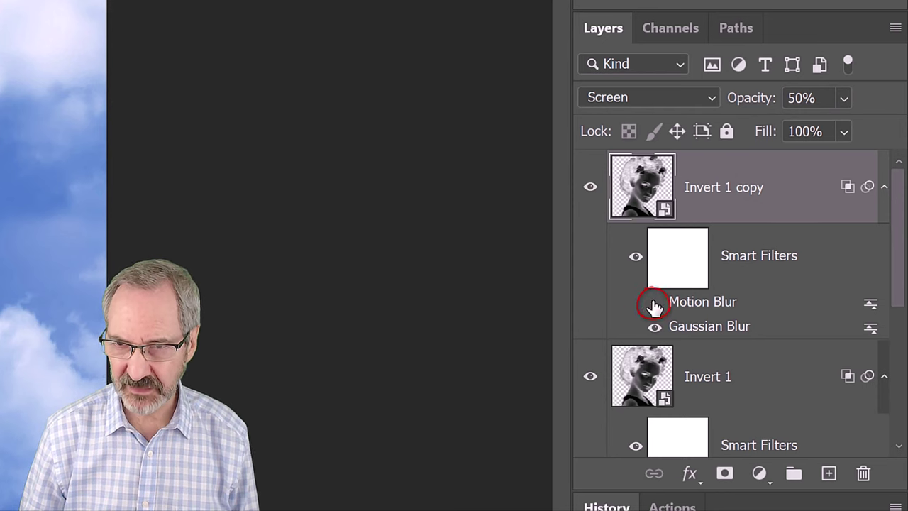
double_click(712, 333)
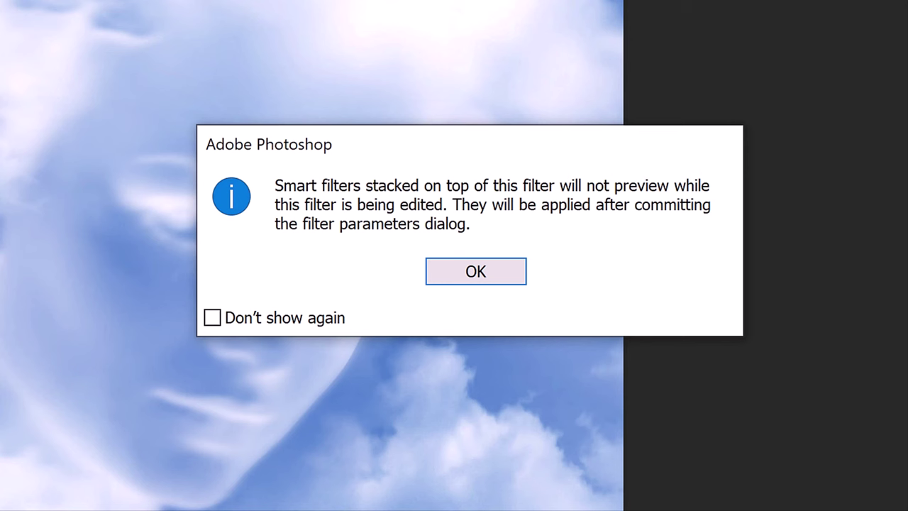
Raise the copy's Gaussian Blur radius to 30 and reset colours to black and white
left_click(492, 281)
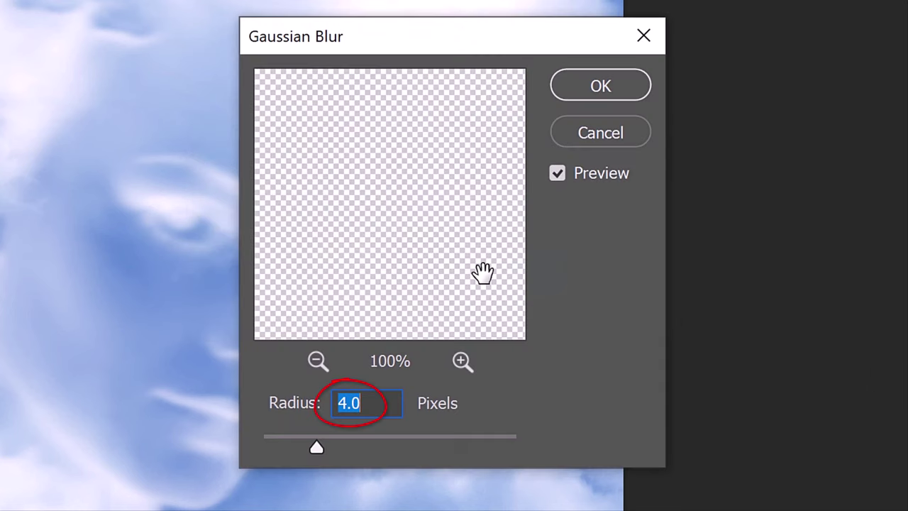
type("30")
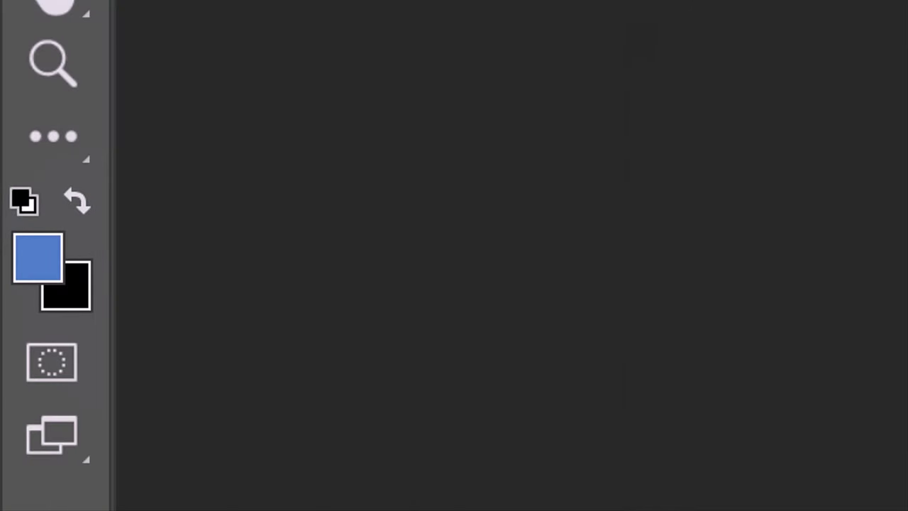
key("d")
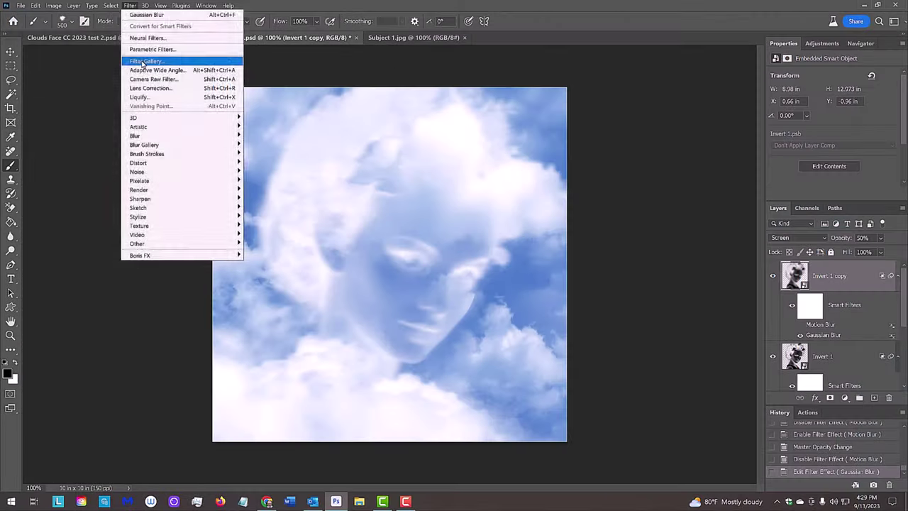
Apply Diffuse Glow to the face copy with Graininess 0, Glow 14, Clear 10
left_click(502, 220)
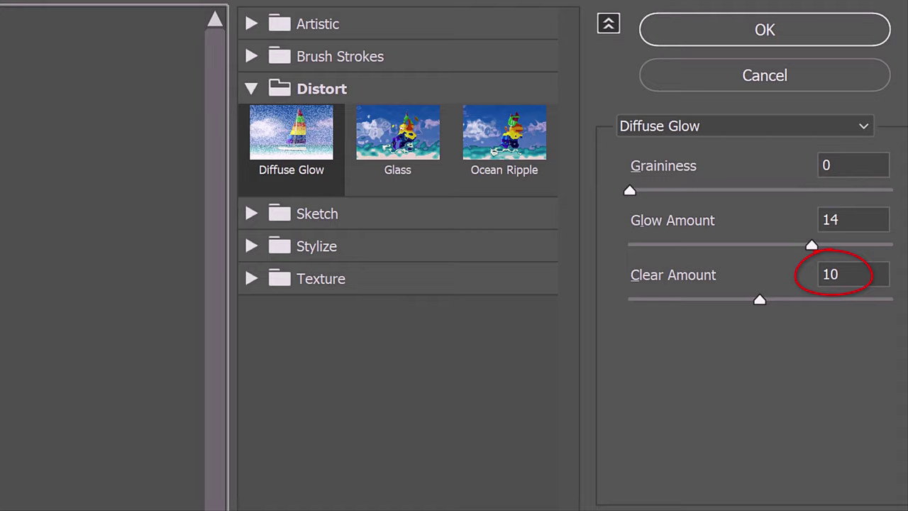
left_click(754, 31)
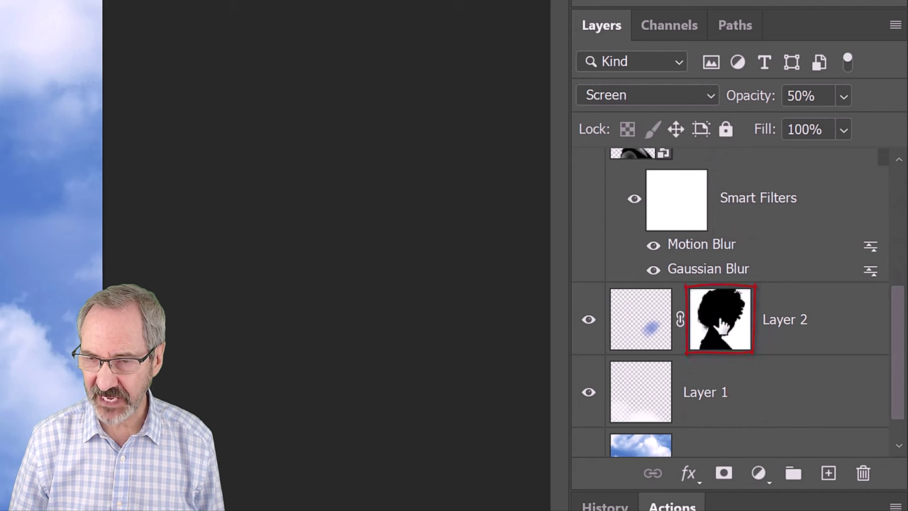
Select Layer 2's silhouette mask thumbnail to edit its feather
left_click(722, 325)
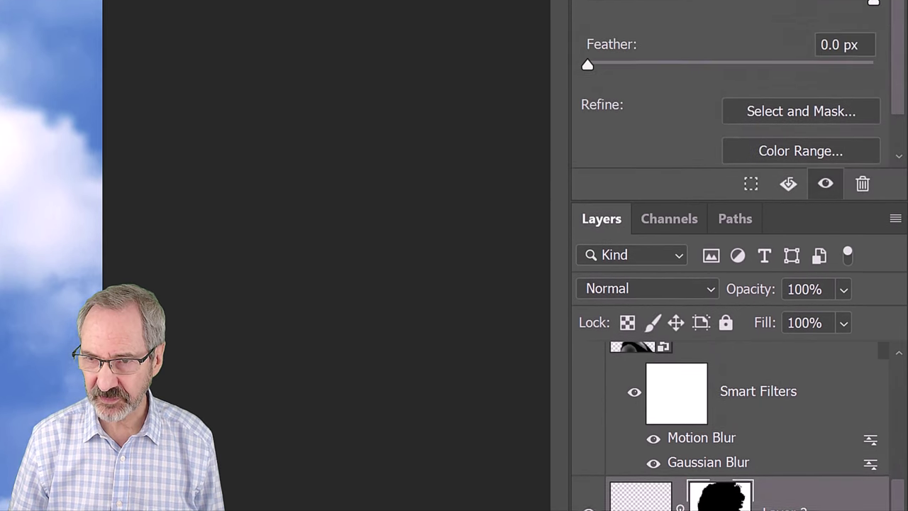